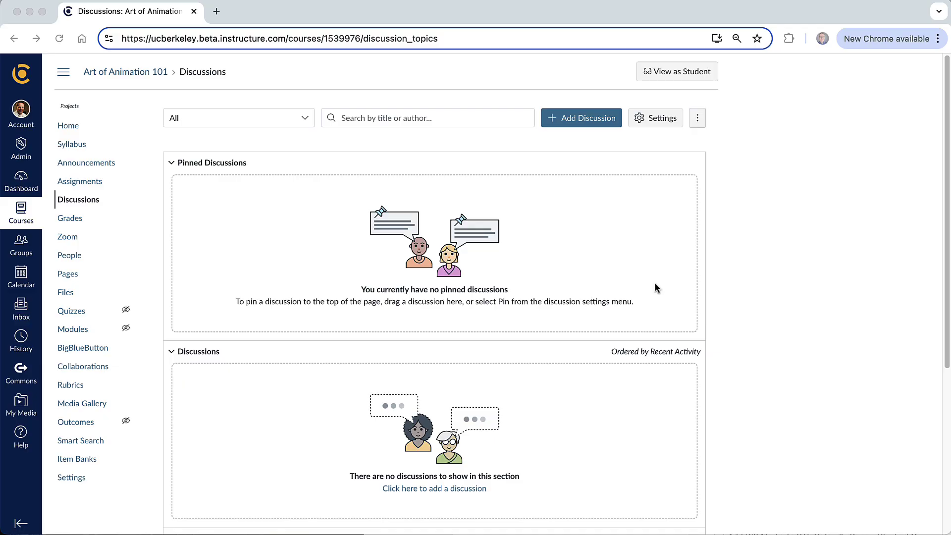
- Create a new discussion topic titled "Introduce yourself" with the message "Say hello to everyone!"
click(590, 119)
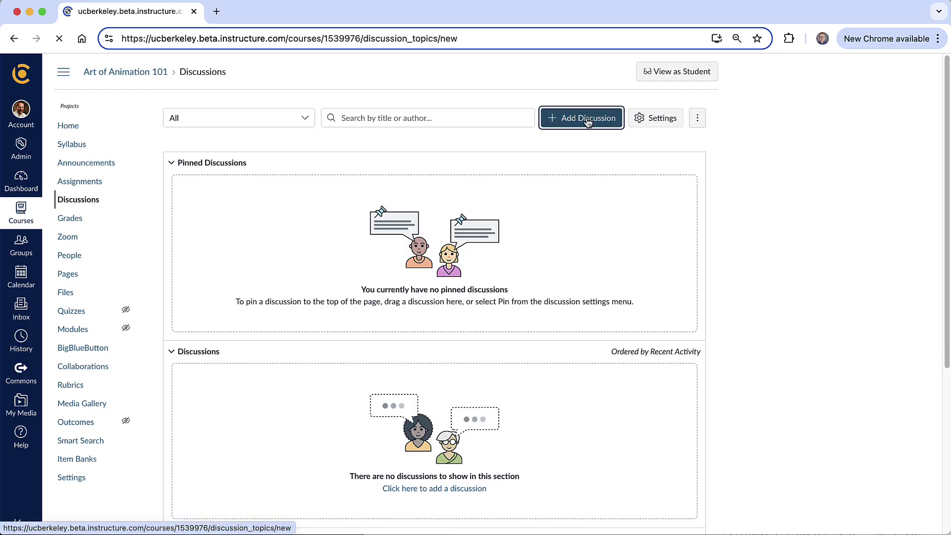
click(227, 165)
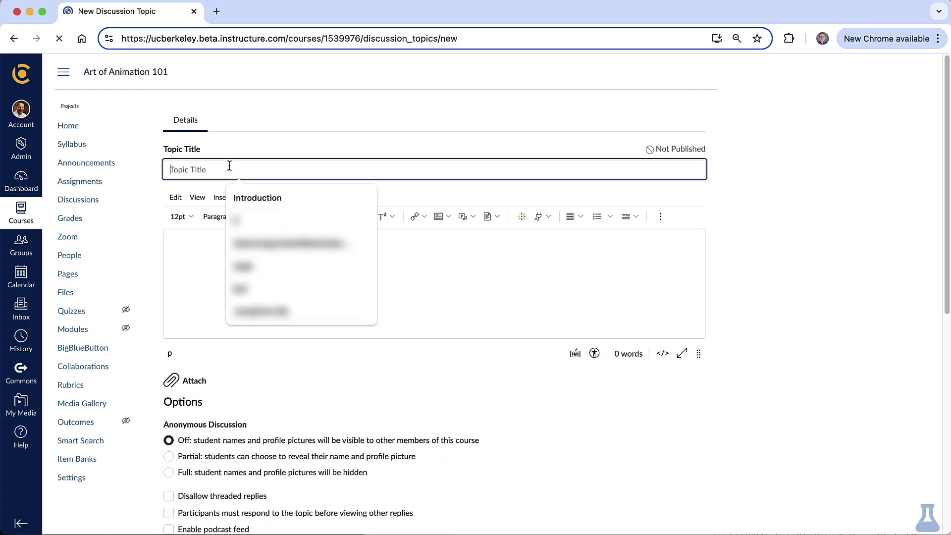
text(In)
key(Down)
key(Down)
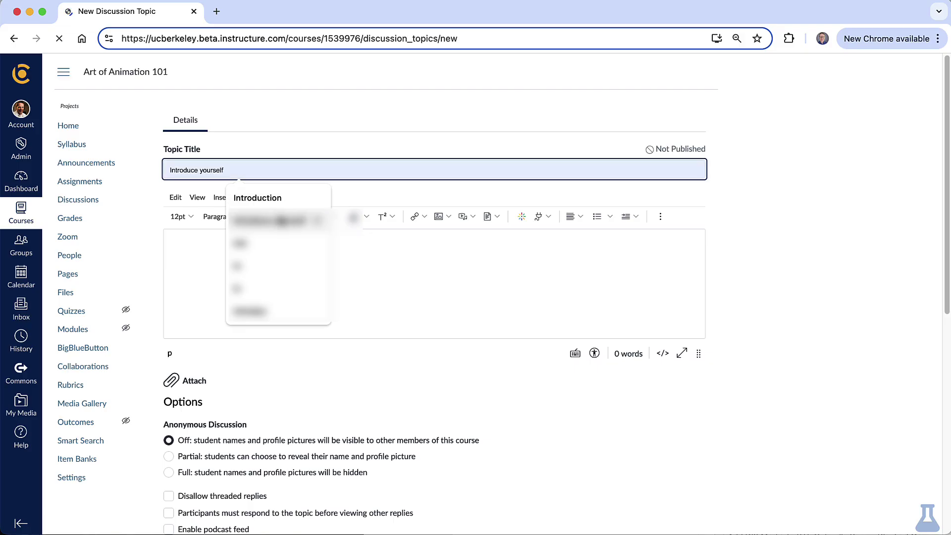
key(Return)
click(258, 268)
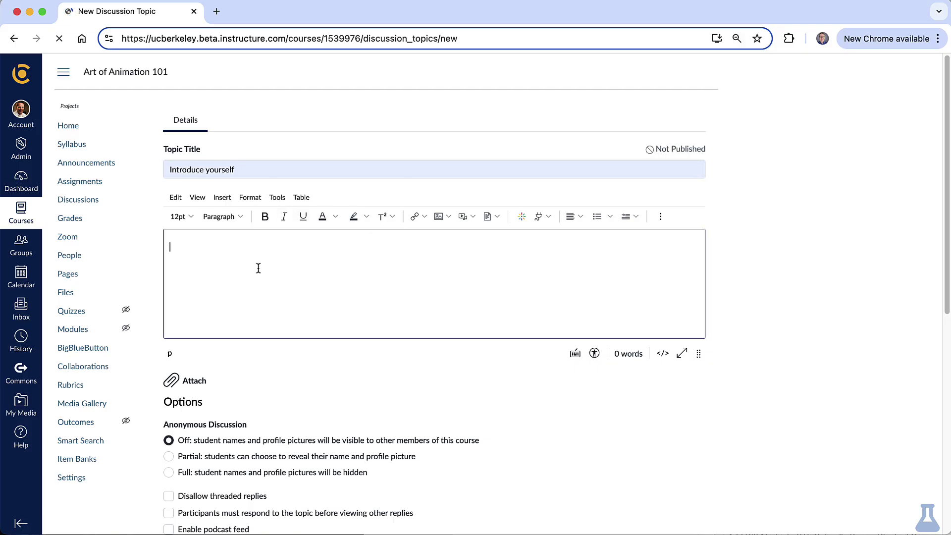
text(Say hello to everyone!)
- Make the discussion graded and assign graded checkpoints to it
scroll(449, 287, down, 5)
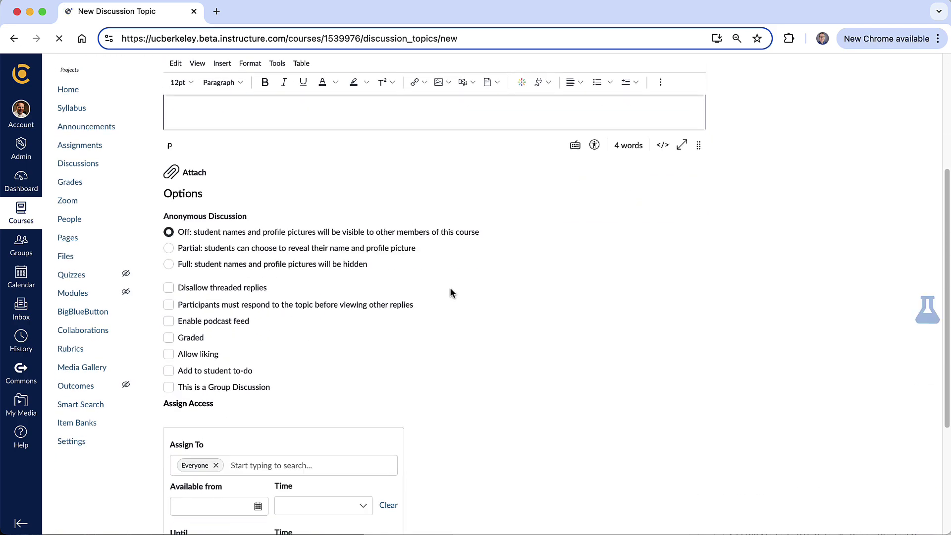
scroll(451, 293, down, 1)
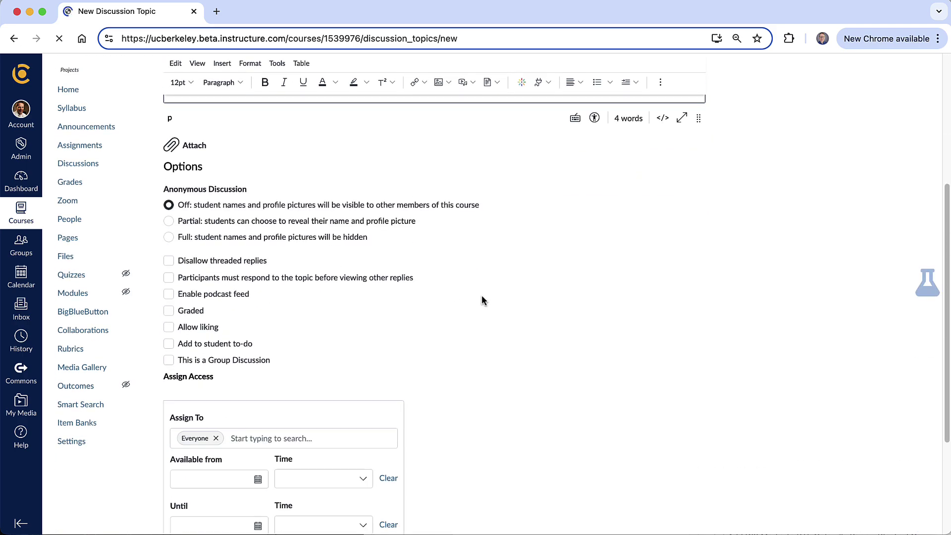
click(168, 311)
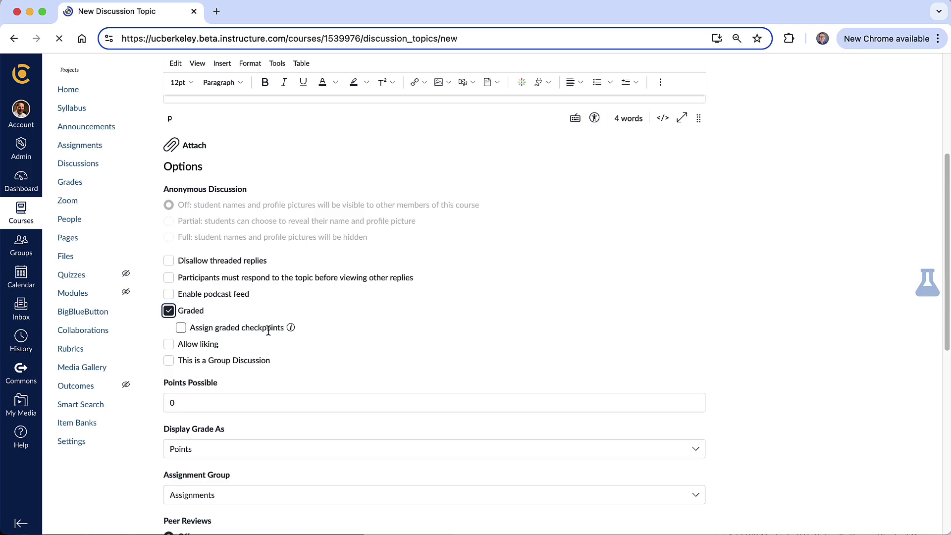
click(183, 327)
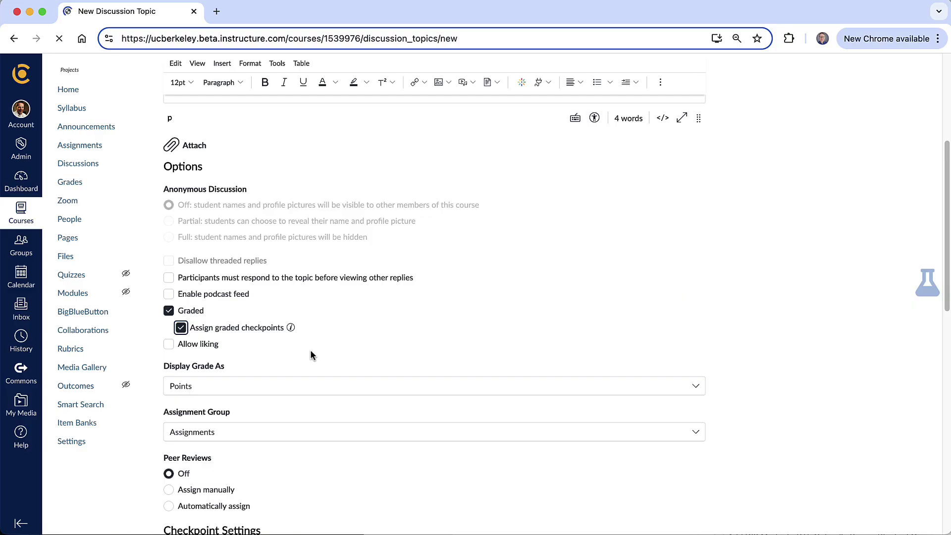
- Configure the checkpoints with 8 points for the reply to topic, 2 additional replies required, and 2 points for the additional replies
scroll(313, 355, down, 6)
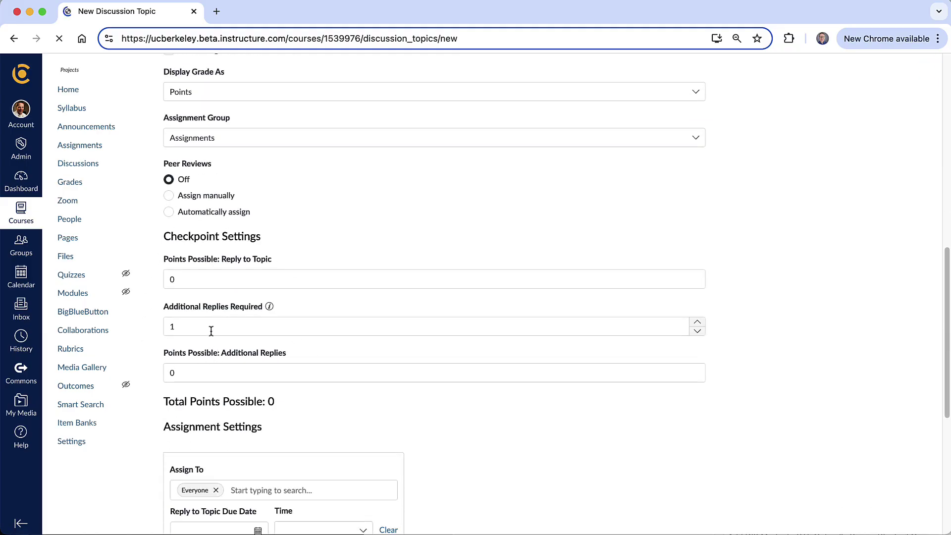
click(299, 283)
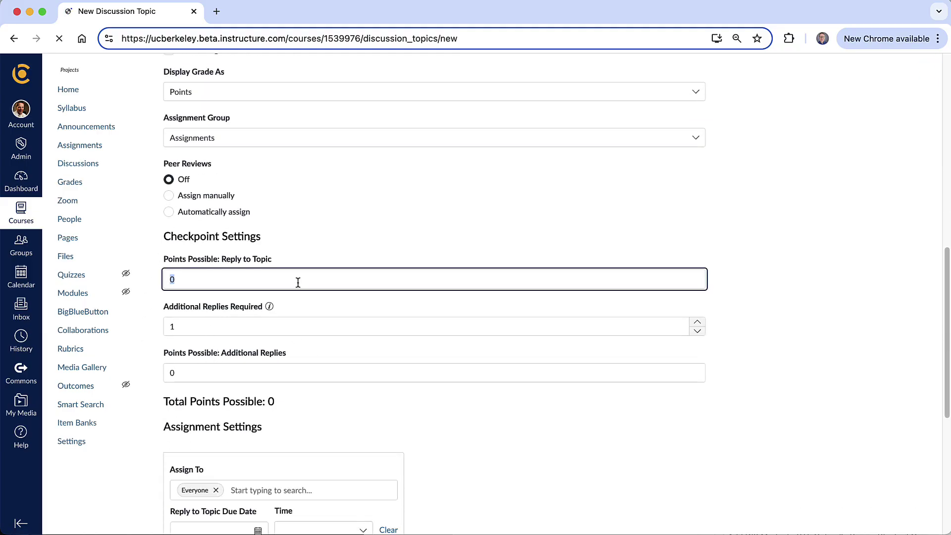
text(8)
click(226, 327)
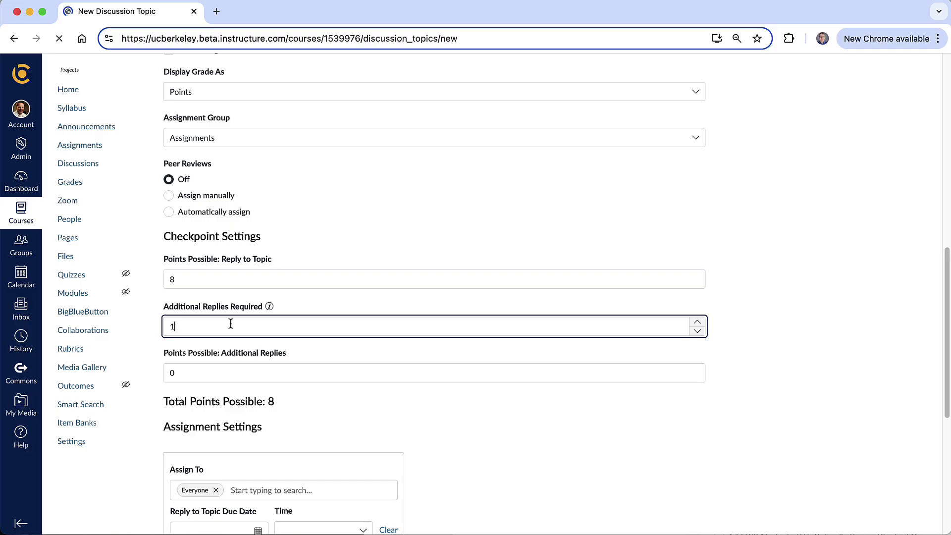
double_click(229, 324)
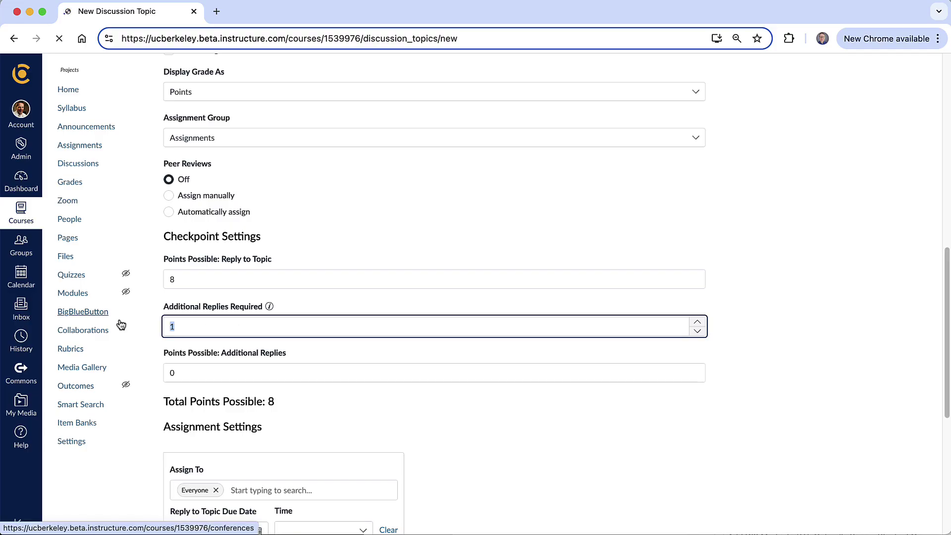
text(2)
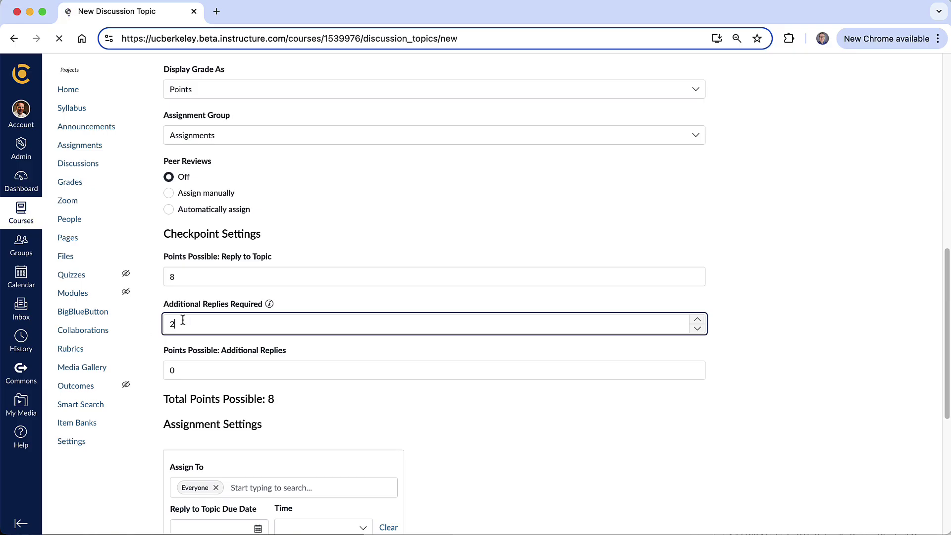
click(210, 370)
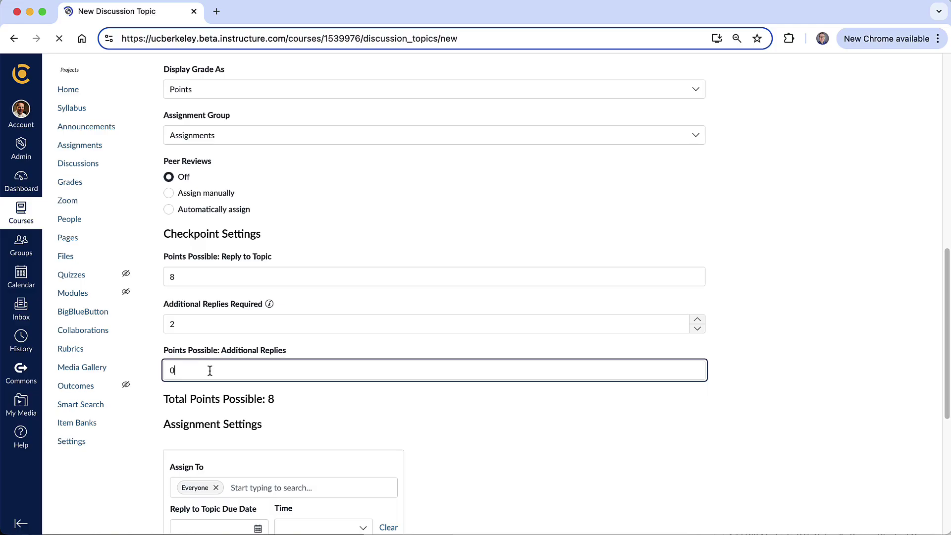
drag(210, 371, 143, 378)
text(2)
- Set the reply to topic due date to Jan 10, 2025 and the required replies due date to Jan 12, 2025, and publish the discussion
scroll(373, 387, down, 5)
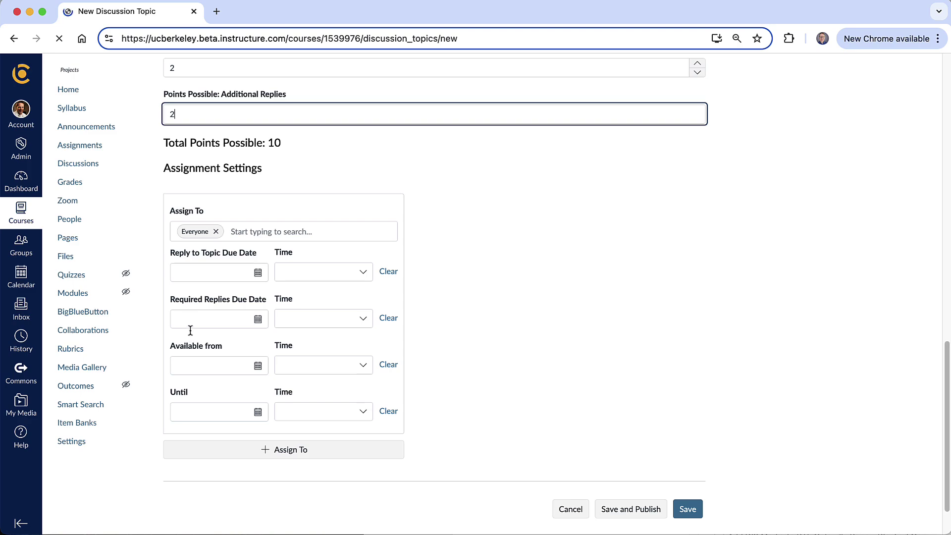
click(257, 275)
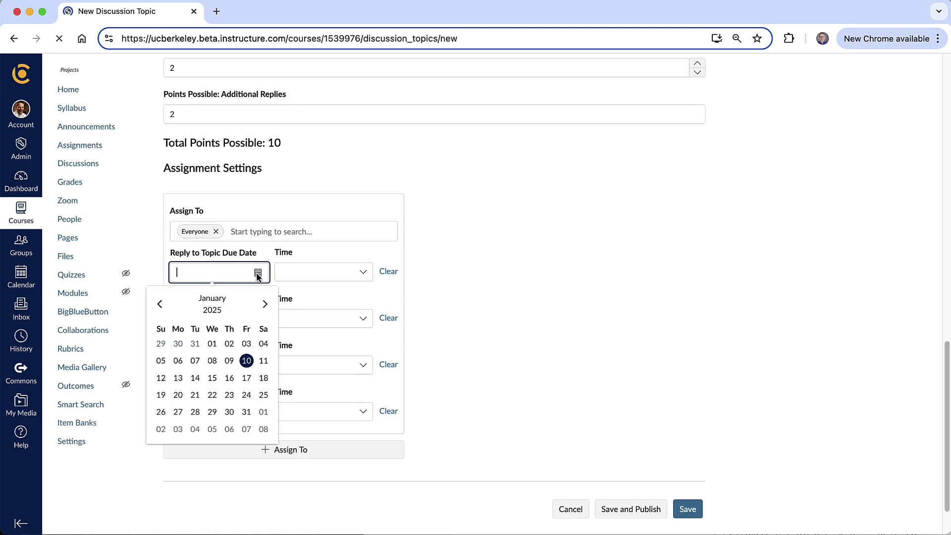
click(246, 361)
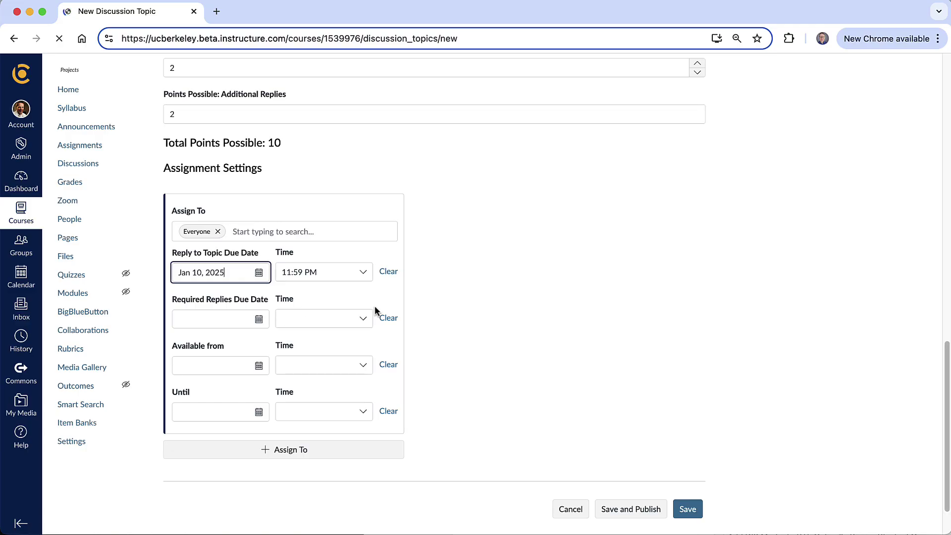
click(188, 318)
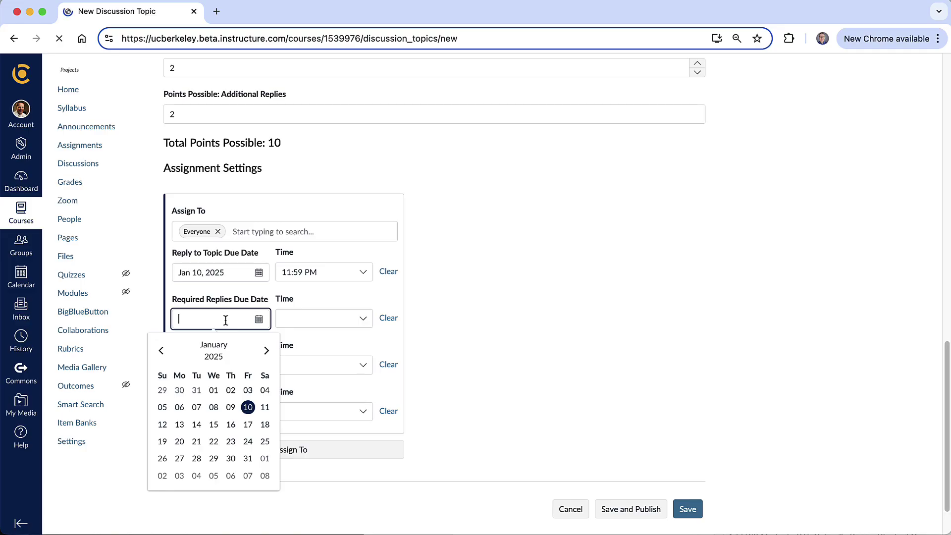
click(163, 426)
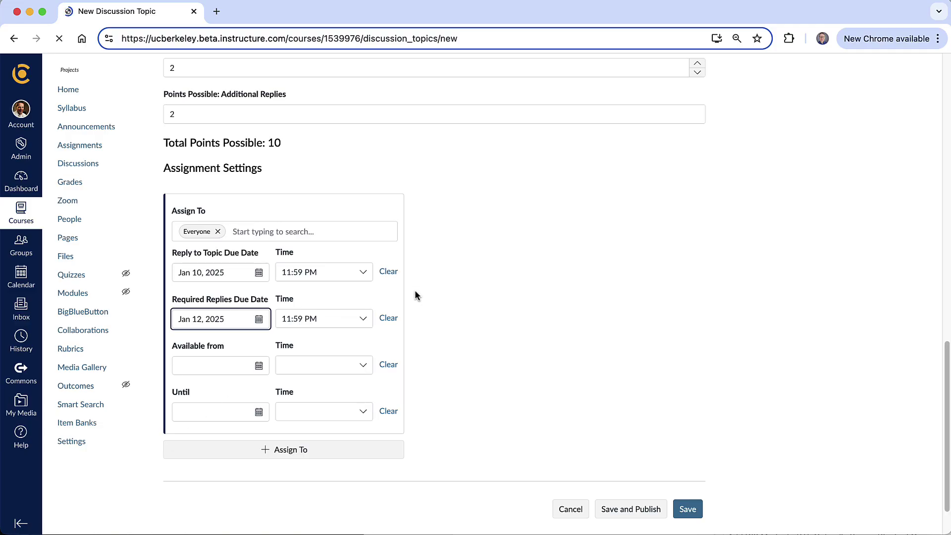
scroll(514, 373, down, 2)
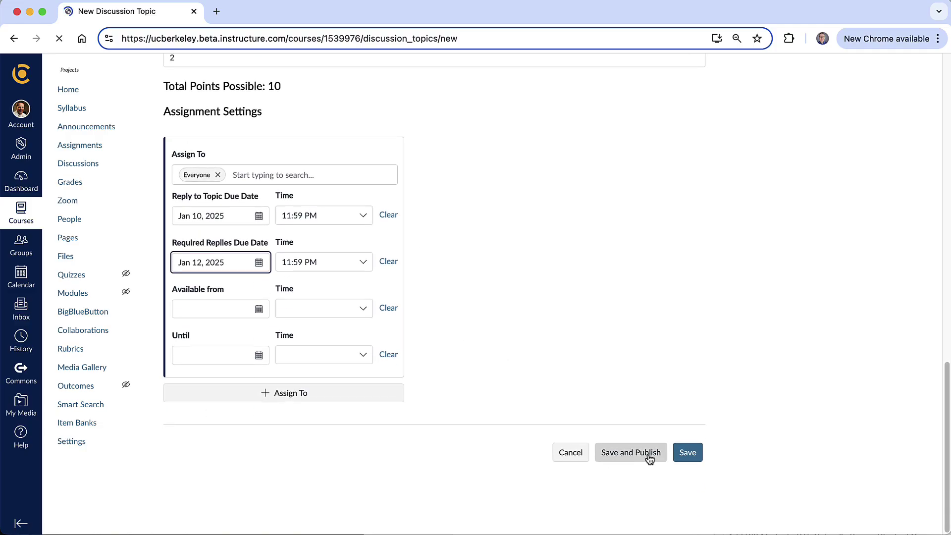
click(630, 454)
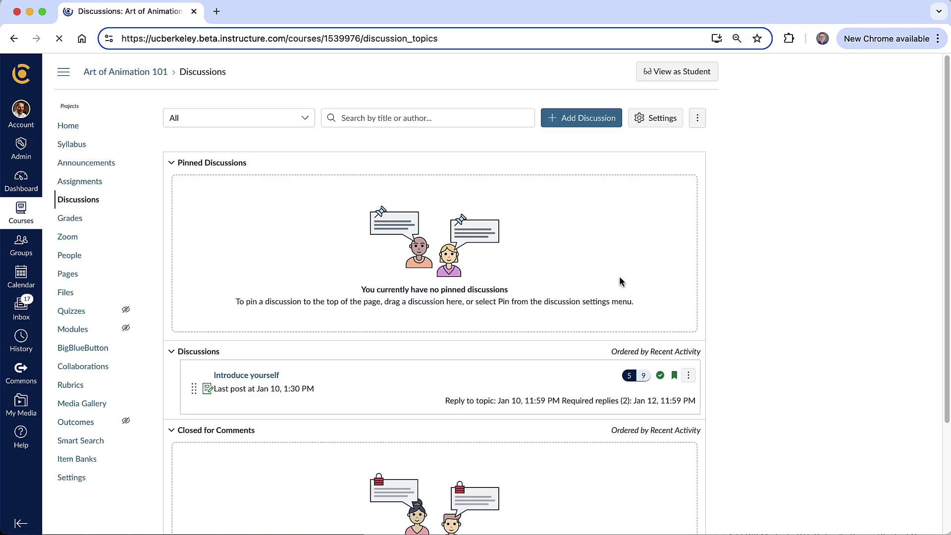
- Add the existing "Introduce yourself" discussion as an item in the Introduction module
click(72, 329)
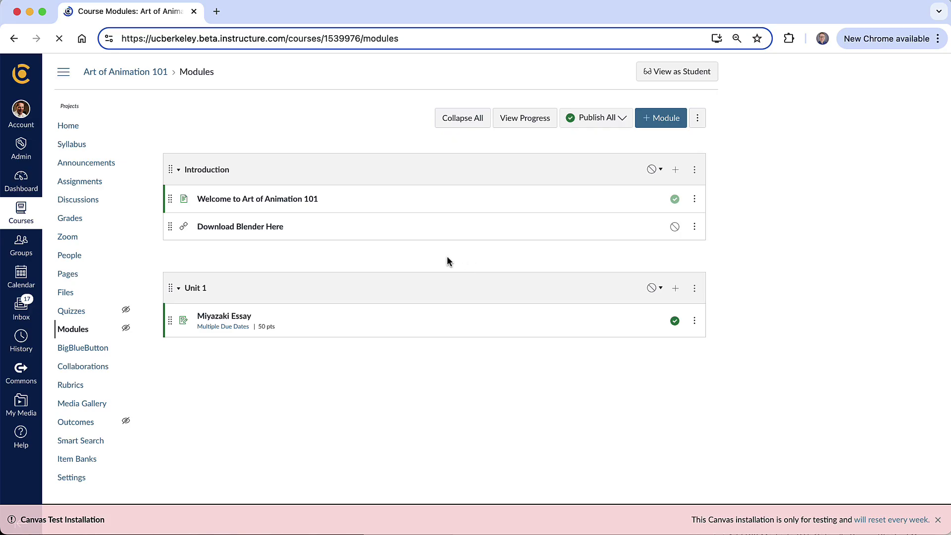
click(675, 171)
click(402, 214)
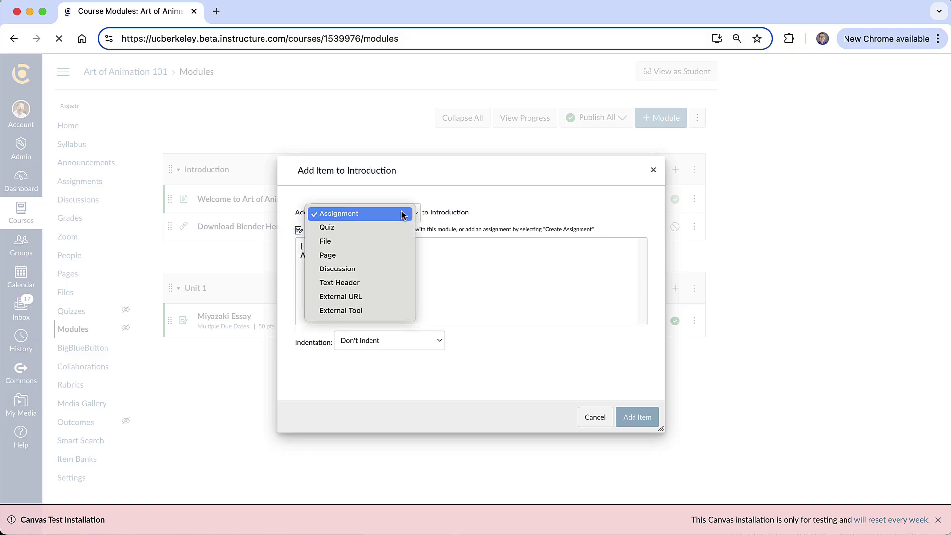
click(373, 268)
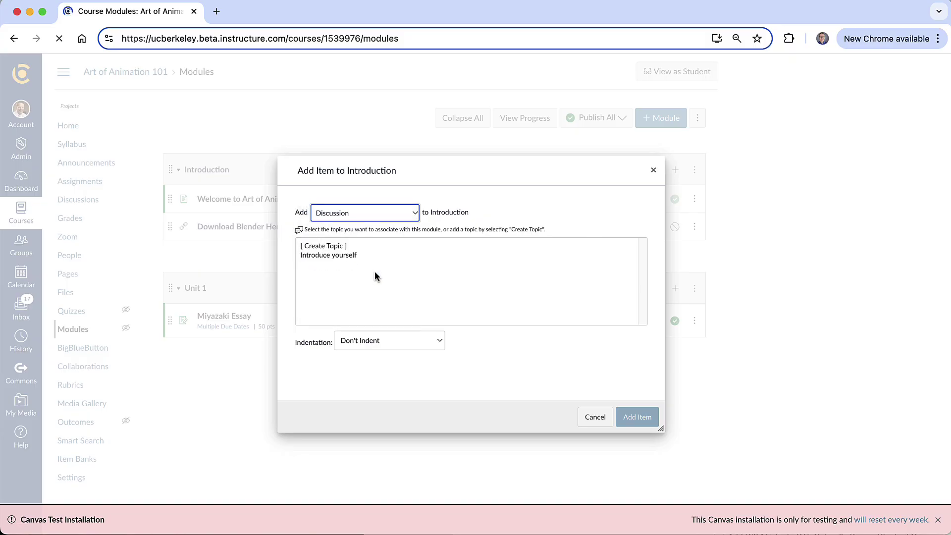
click(342, 255)
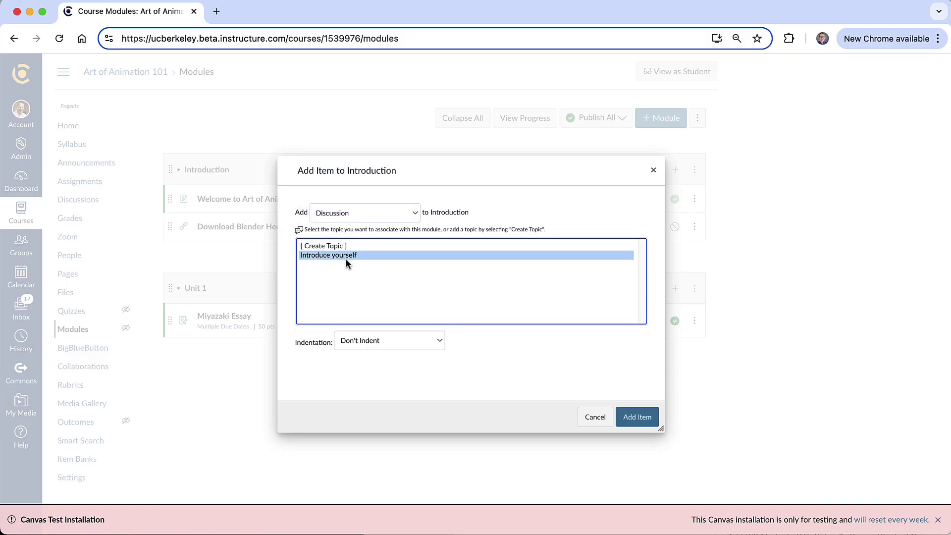
click(628, 424)
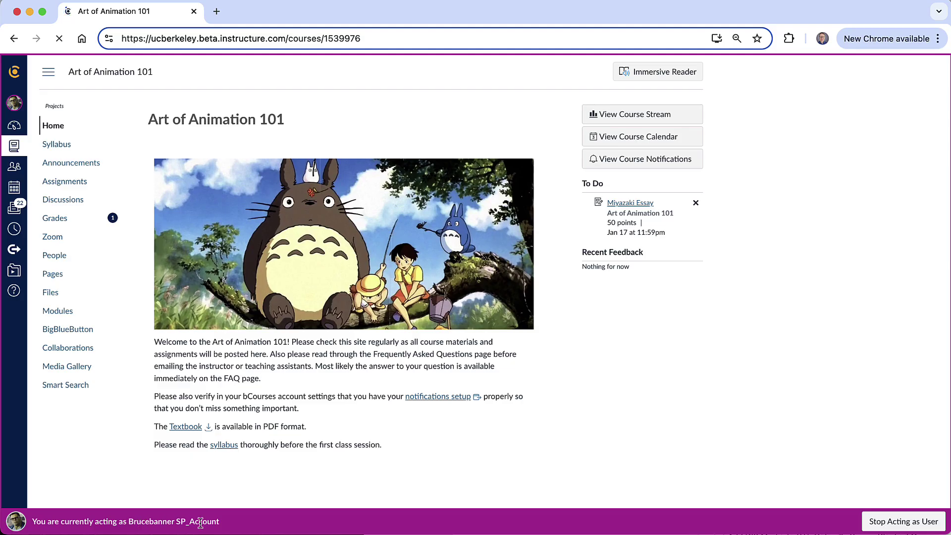
- Open the course's Modules page while acting as the student
click(71, 314)
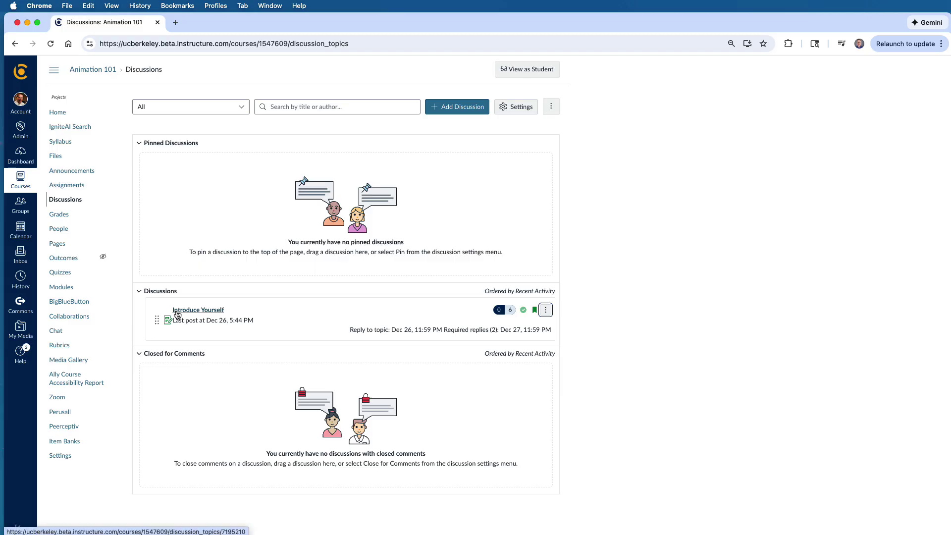
- Open the "Introduce Yourself" discussion in SpeedGrader and review the student's posts in the full discussion context
click(546, 311)
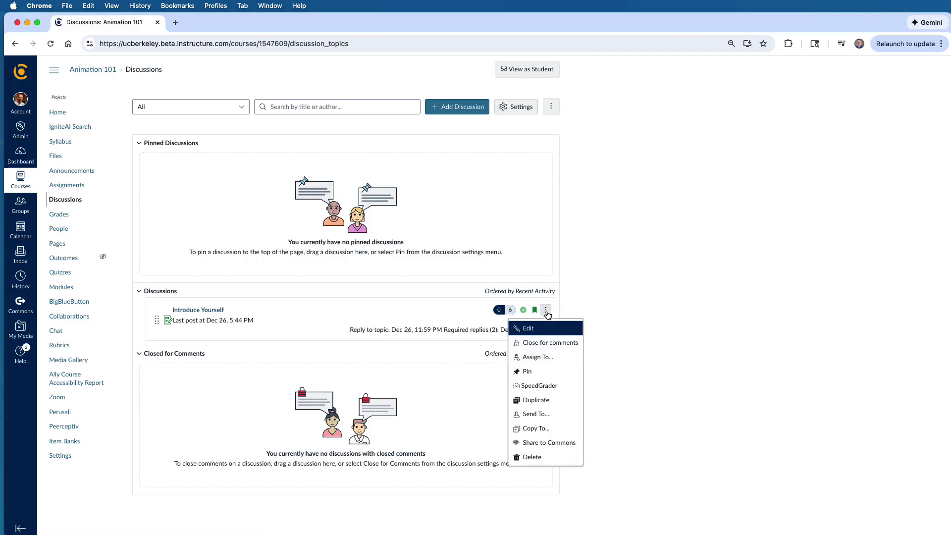
click(568, 385)
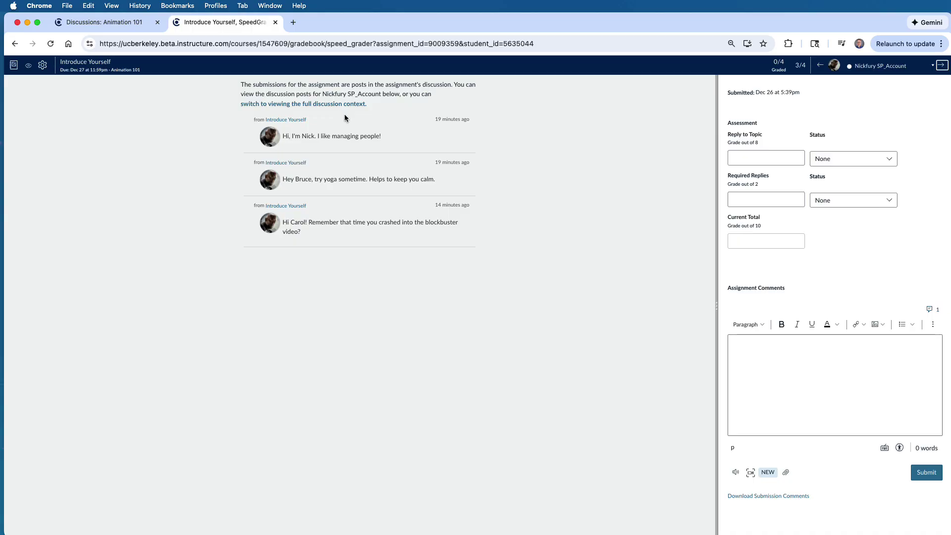
click(334, 104)
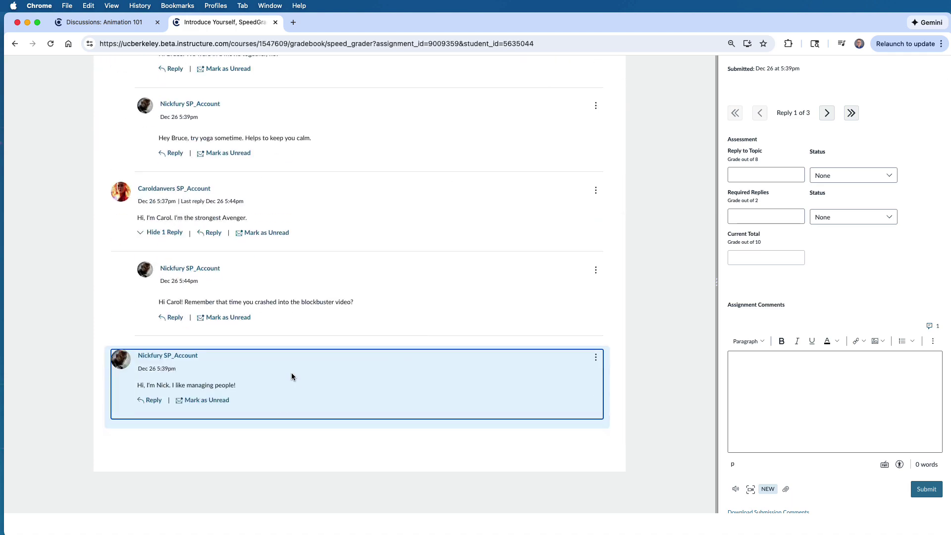
scroll(248, 335, up, 6)
scroll(335, 438, down, 5)
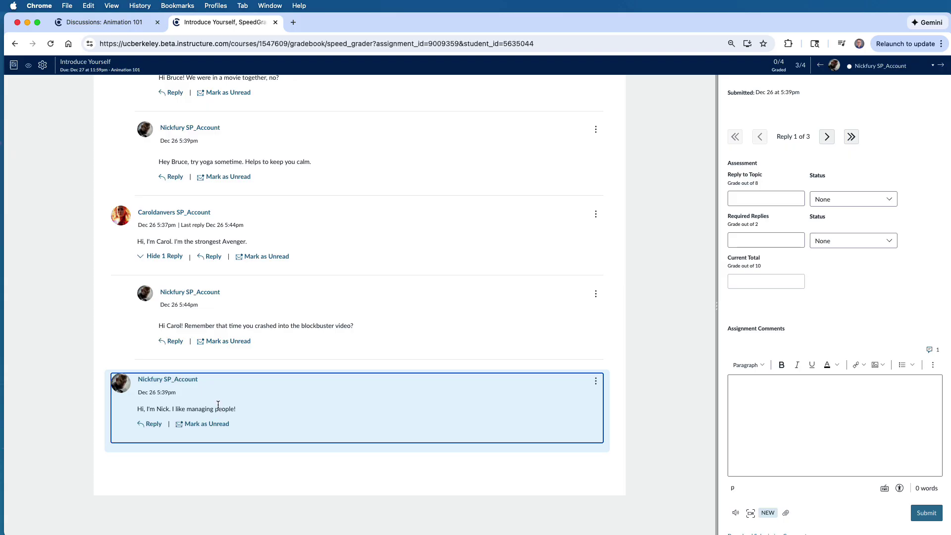
- Grade the student's Reply to Topic checkpoint with 8 points
click(743, 200)
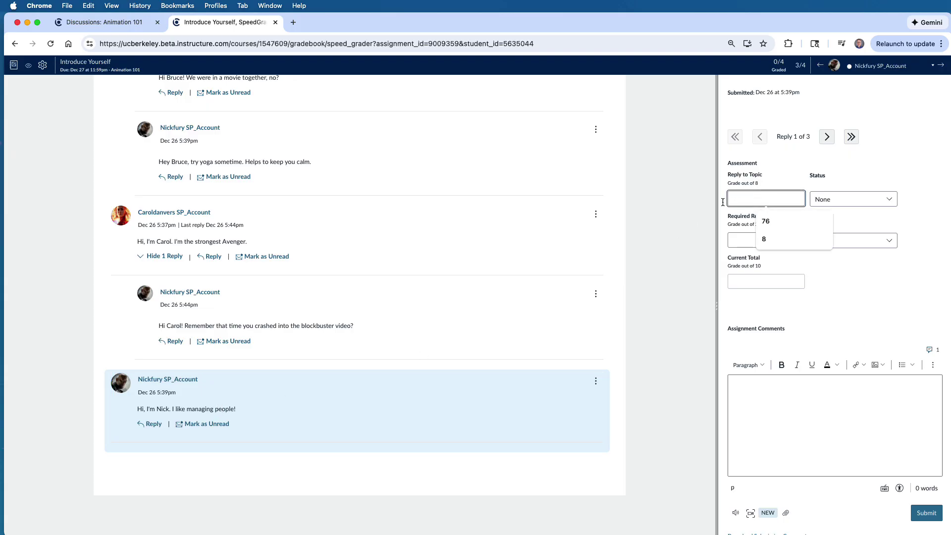
click(765, 177)
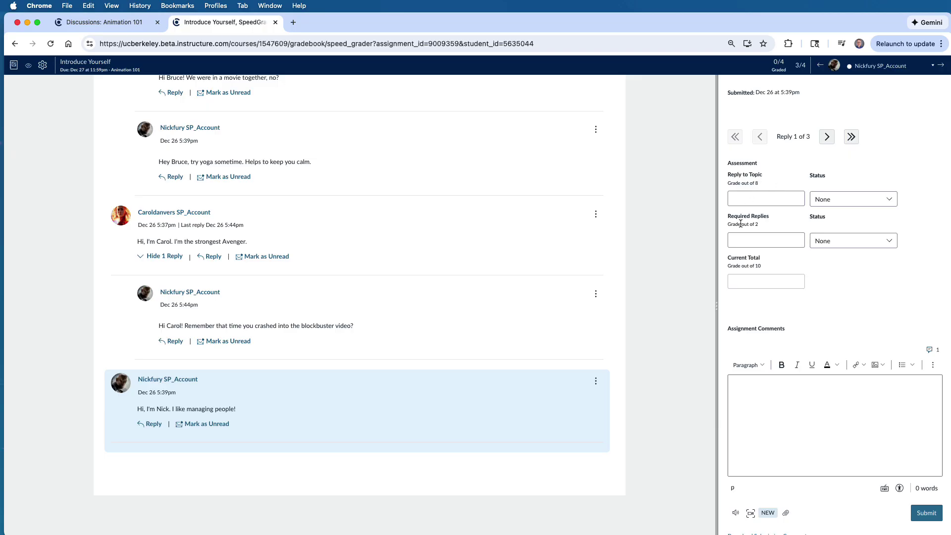
click(756, 198)
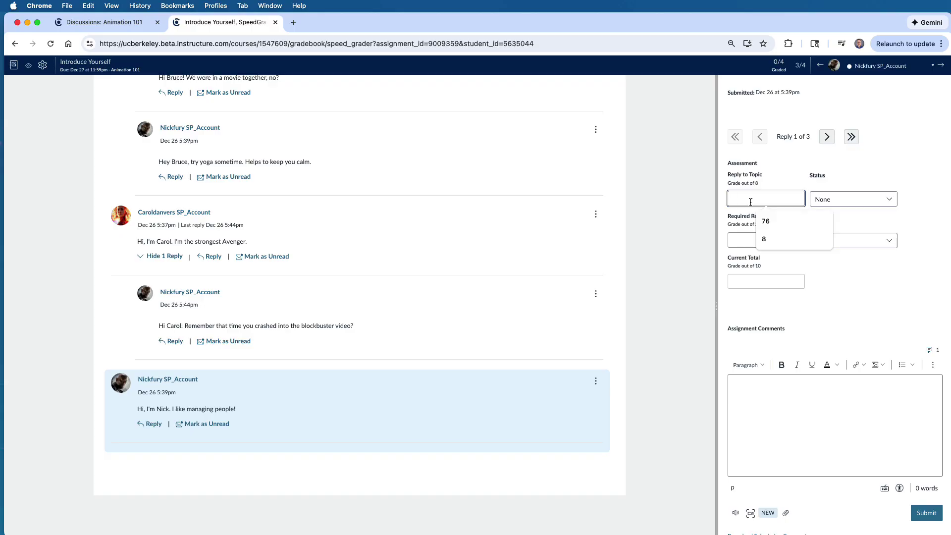
text(8)
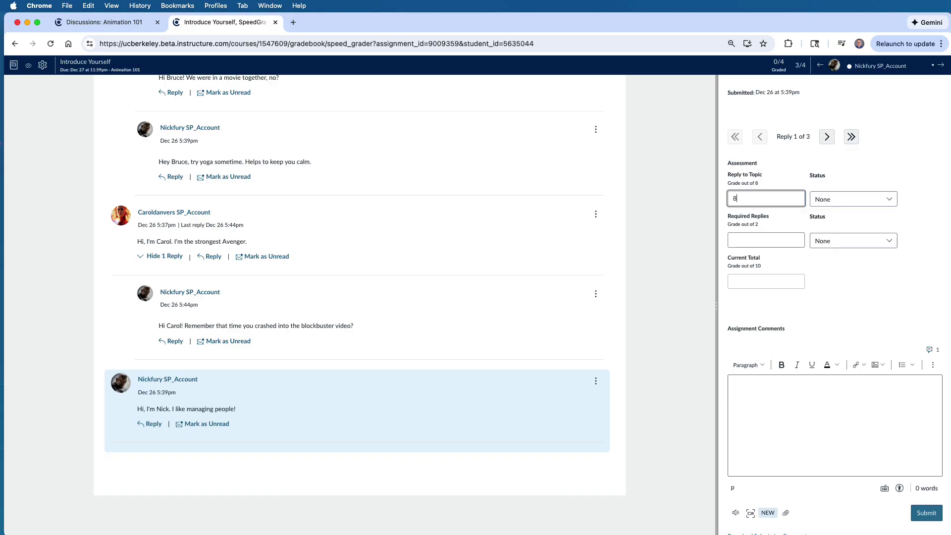
click(757, 240)
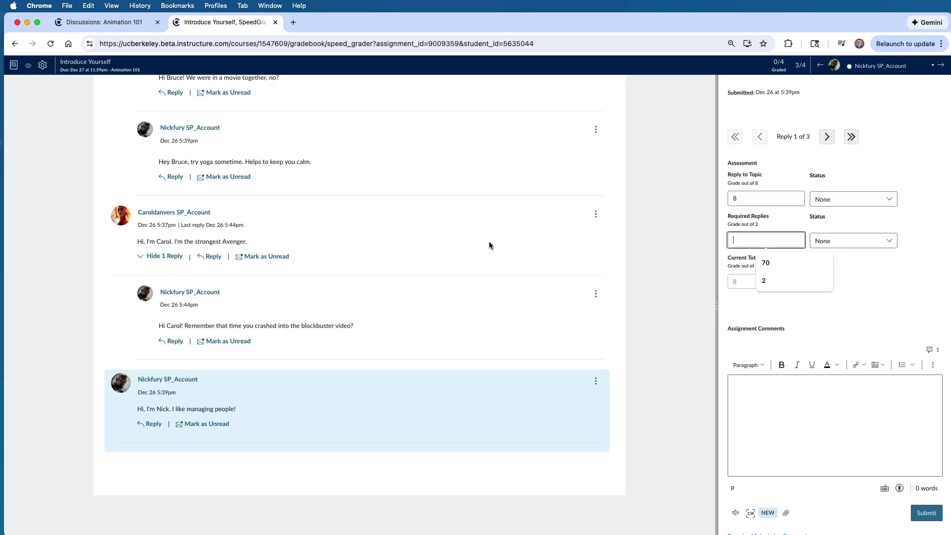
- Step through the student's highlighted replies up to the last one, and return to the first reply
click(828, 139)
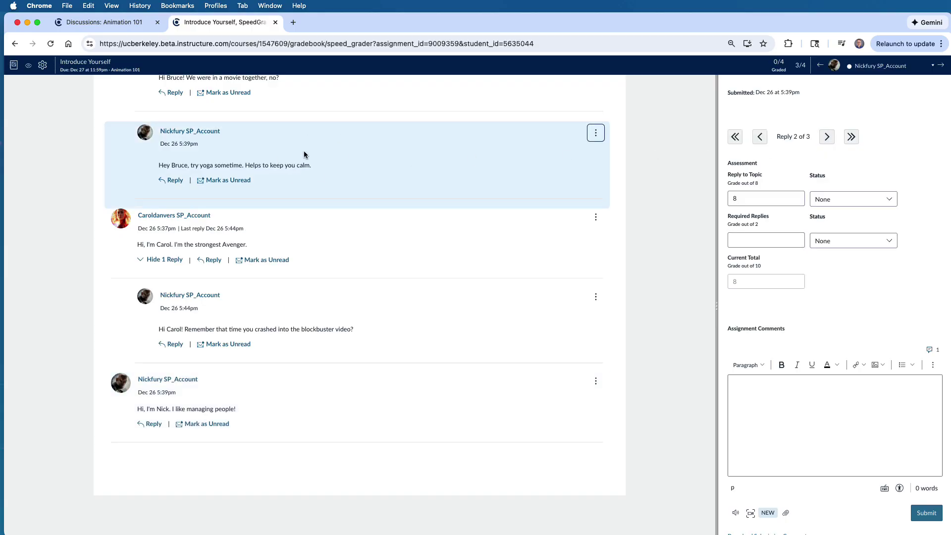
click(826, 137)
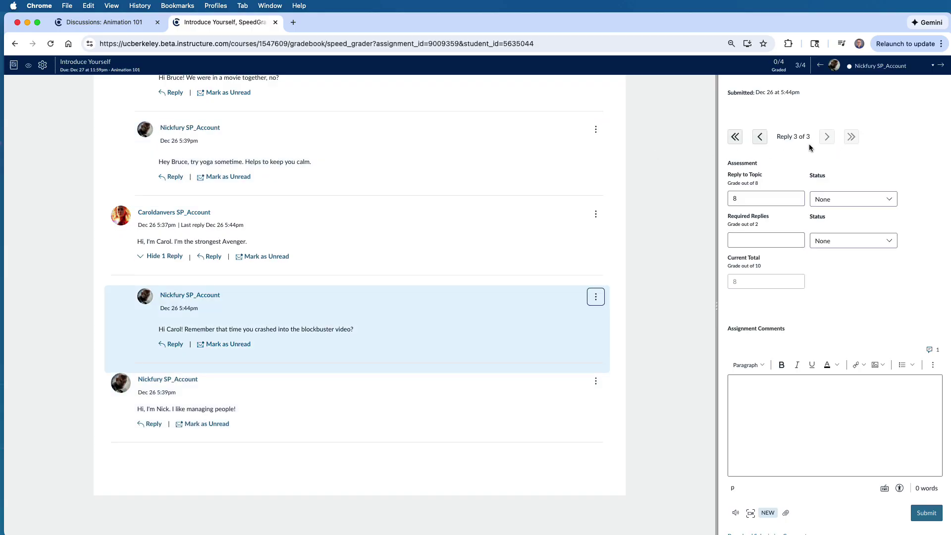
click(761, 138)
click(762, 138)
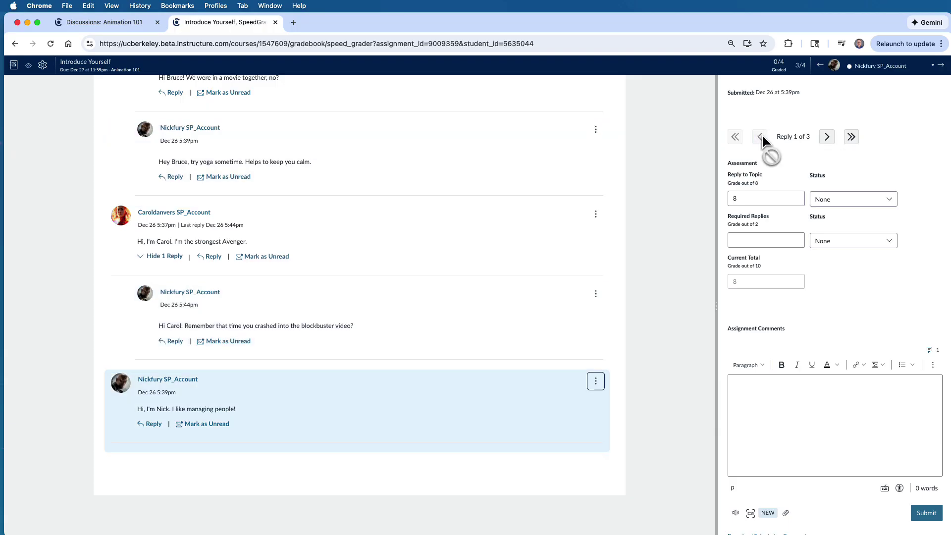
- Grade the Required Replies checkpoint with 2 points, and go to the next student and back to this submission
click(757, 242)
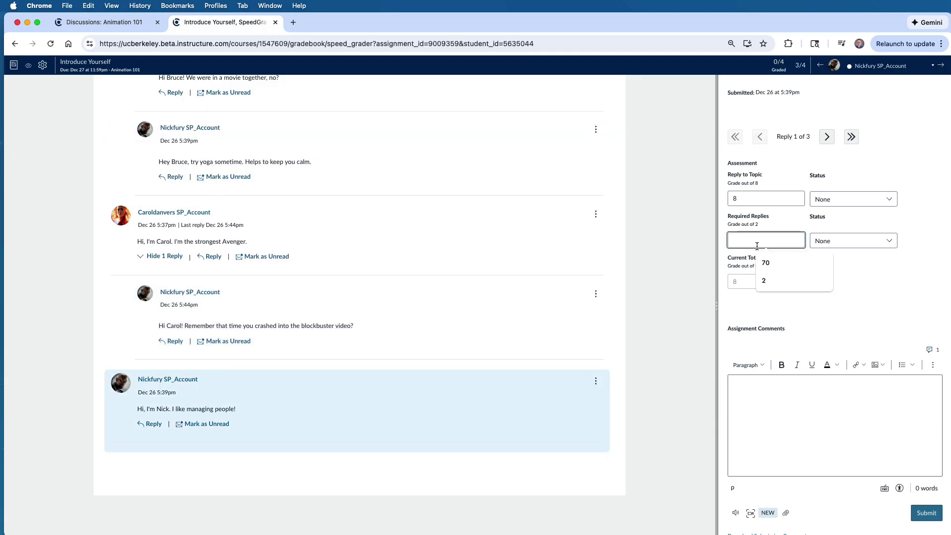
click(773, 281)
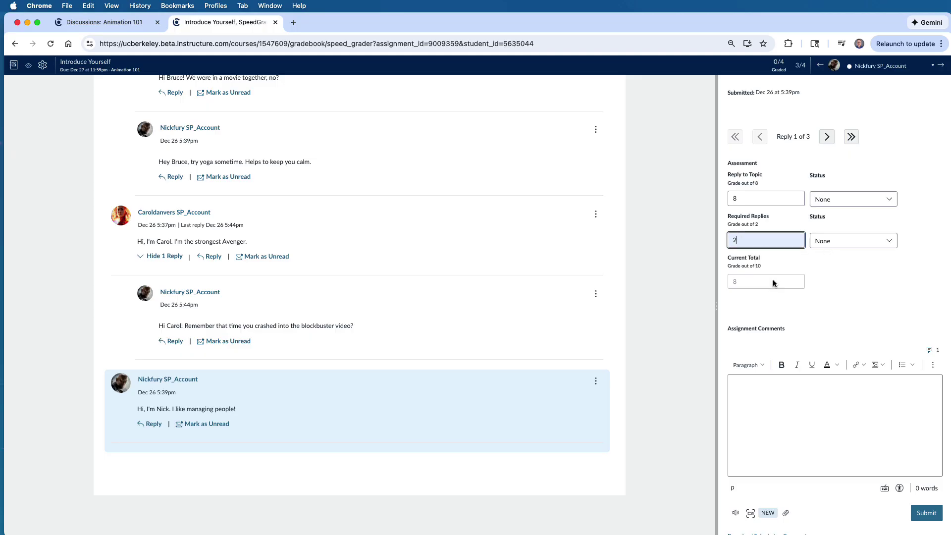
click(901, 302)
click(941, 65)
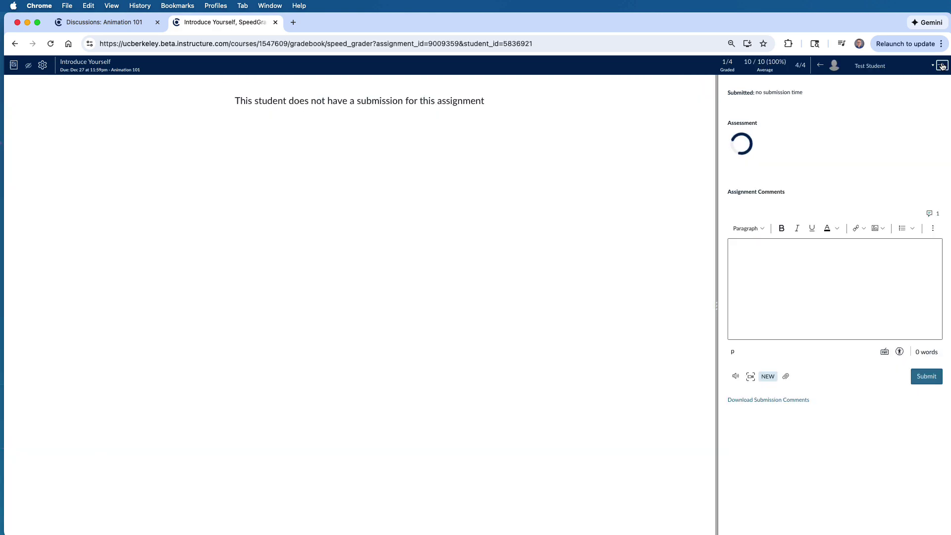
click(820, 65)
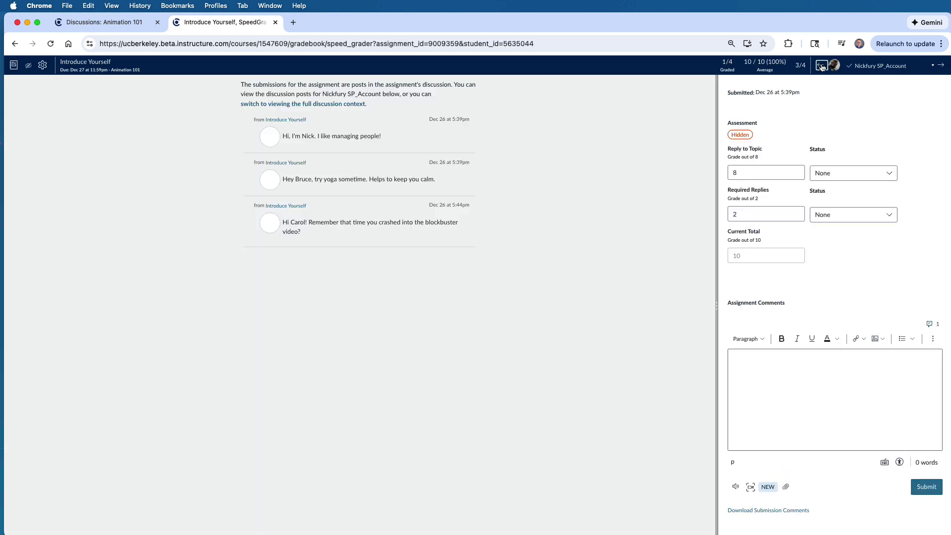